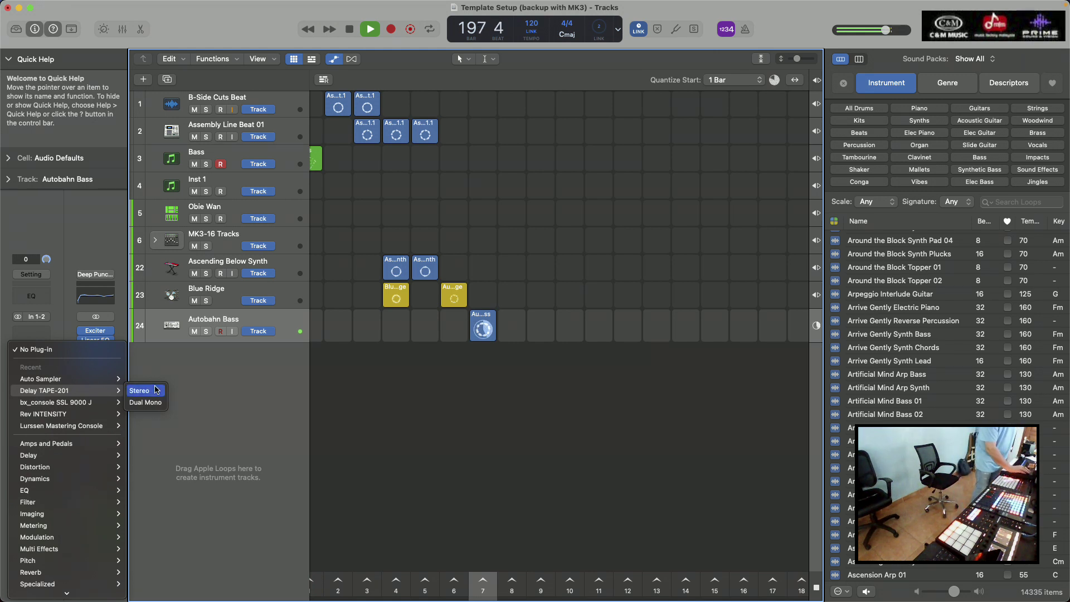
Insert the stereo Delay TAPE-201 plug-in on the Autobahn Bass track, move its window below the grid's upper tracks and hide its header.
{"action": "left_click", "coordinate": [149, 390]}
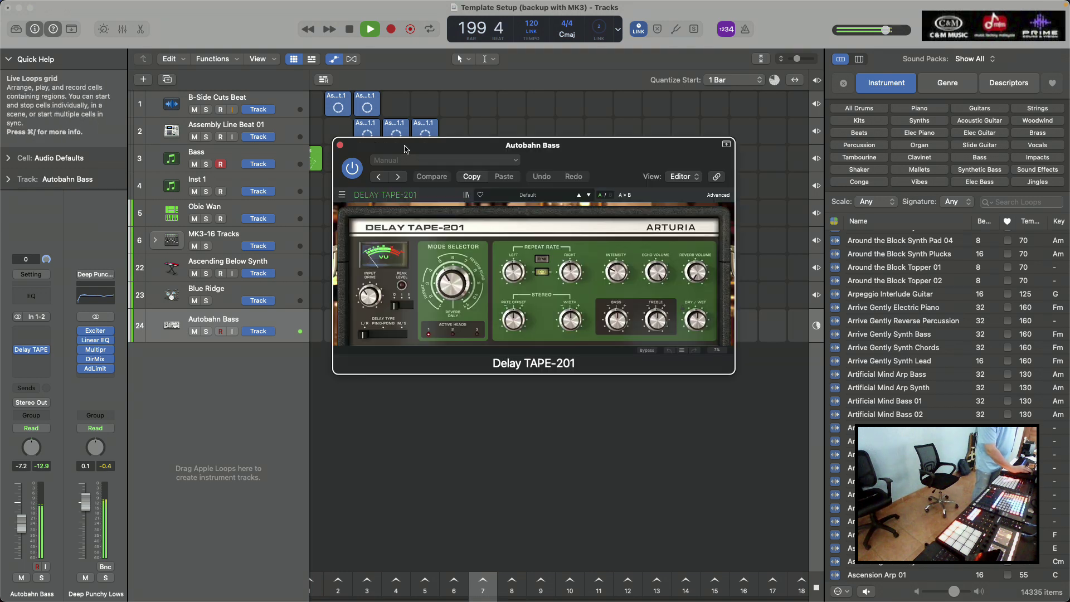
{"action": "left_click_drag", "start_coordinate": [455, 156], "coordinate": [463, 280]}
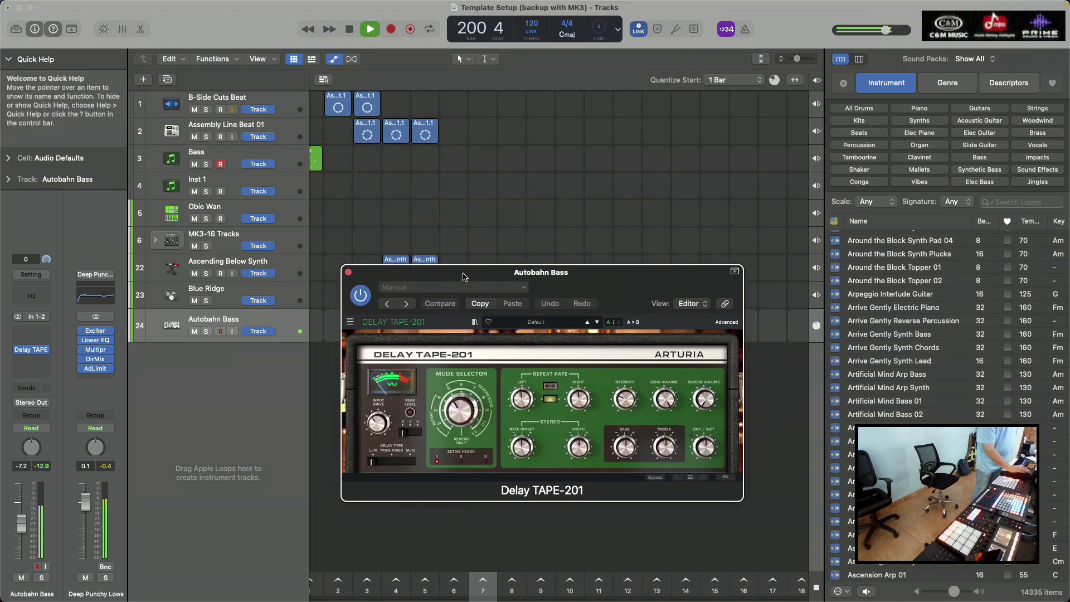
{"action": "left_click", "coordinate": [734, 271]}
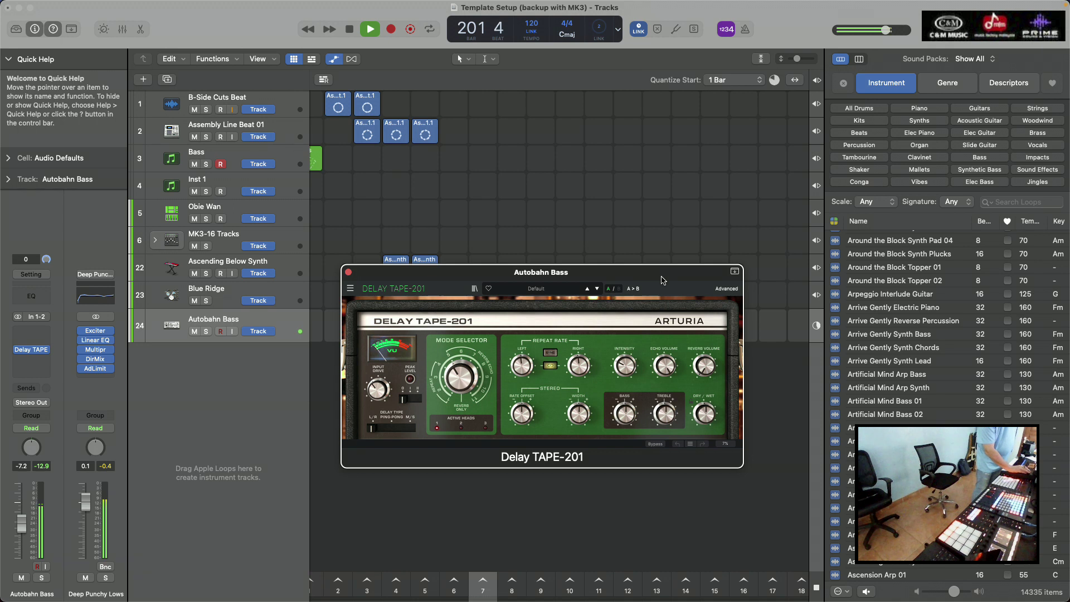
Enable the upper Repeat Rate switch, adjust the left rate, and set the Mode Selector to 4 and the Delay Type to Ping Pong.
{"action": "left_click", "coordinate": [549, 352]}
{"action": "left_click_drag", "start_coordinate": [522, 369], "coordinate": [522, 366]}
{"action": "left_click_drag", "start_coordinate": [460, 377], "coordinate": [460, 377]}
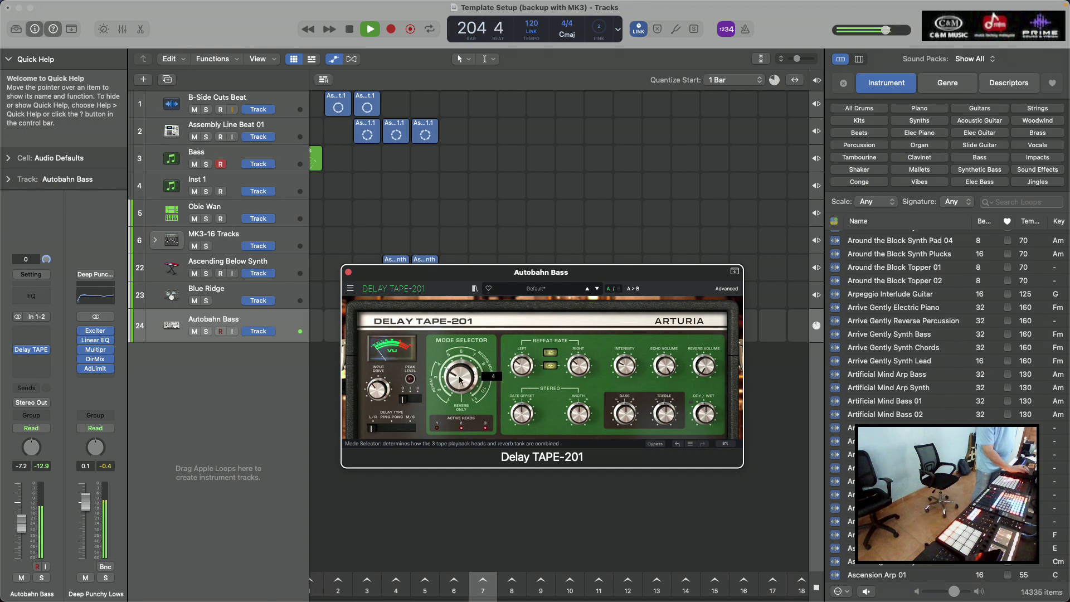
{"action": "left_click", "coordinate": [410, 429]}
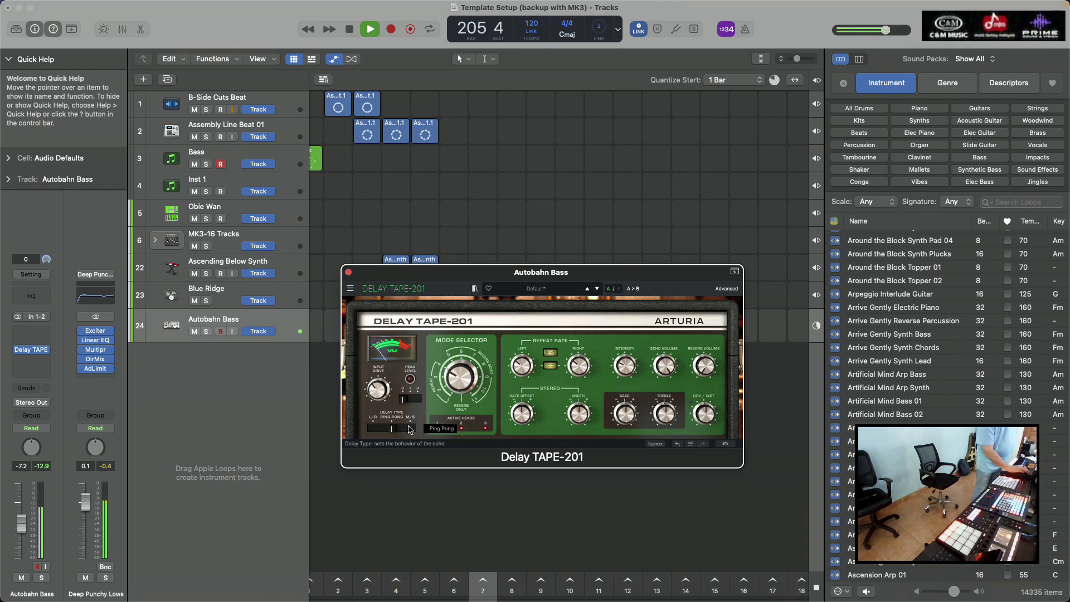
Adjust the delay's Intensity, Dry/Wet and Mode Selector, set Reverb Volume to about 0.580, and close the plug-in window.
{"action": "left_click_drag", "start_coordinate": [620, 374], "coordinate": [621, 364]}
{"action": "left_click_drag", "start_coordinate": [719, 416], "coordinate": [718, 412]}
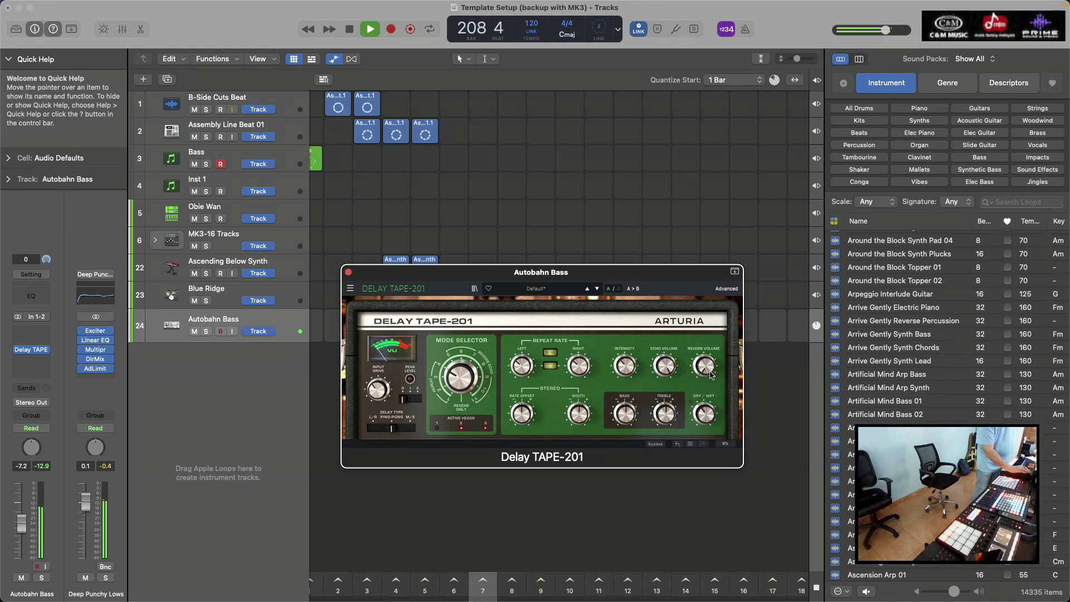
{"action": "left_click_drag", "start_coordinate": [460, 378], "coordinate": [460, 373]}
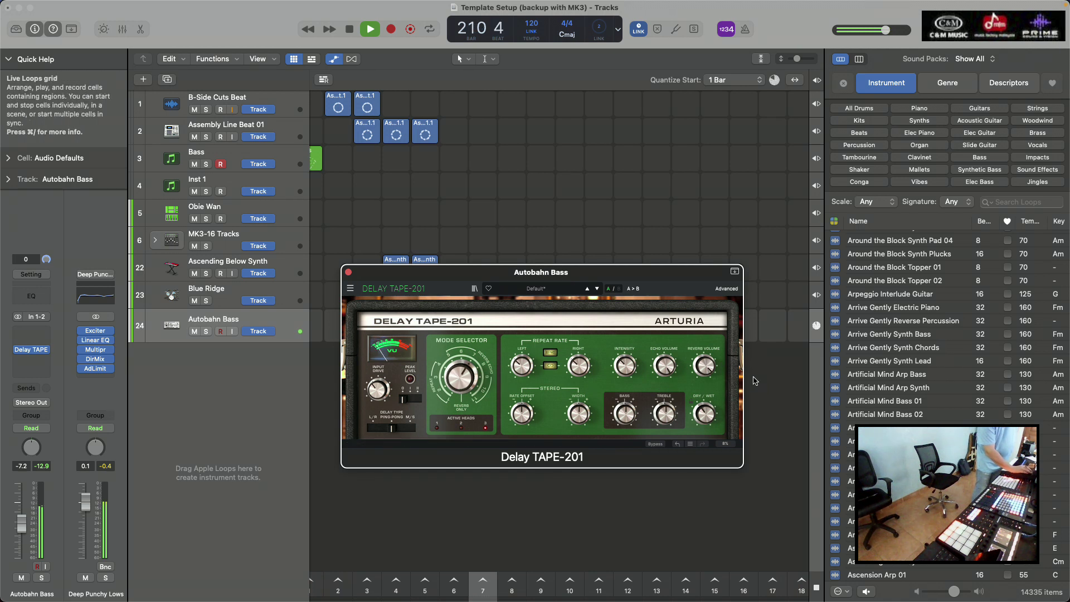
{"action": "left_click_drag", "start_coordinate": [704, 368], "coordinate": [704, 365]}
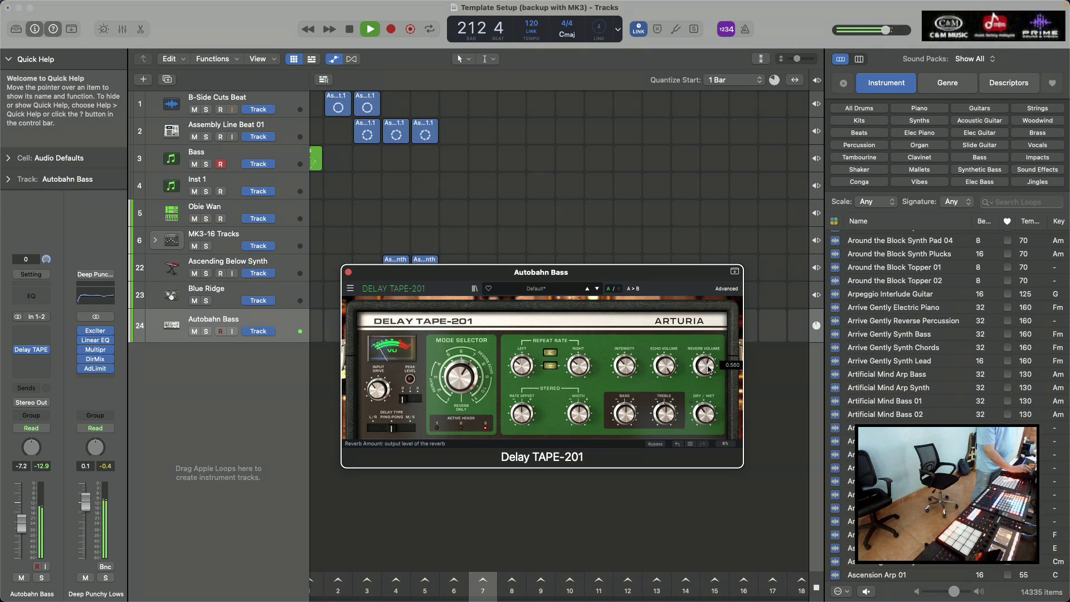
{"action": "left_click", "coordinate": [348, 273]}
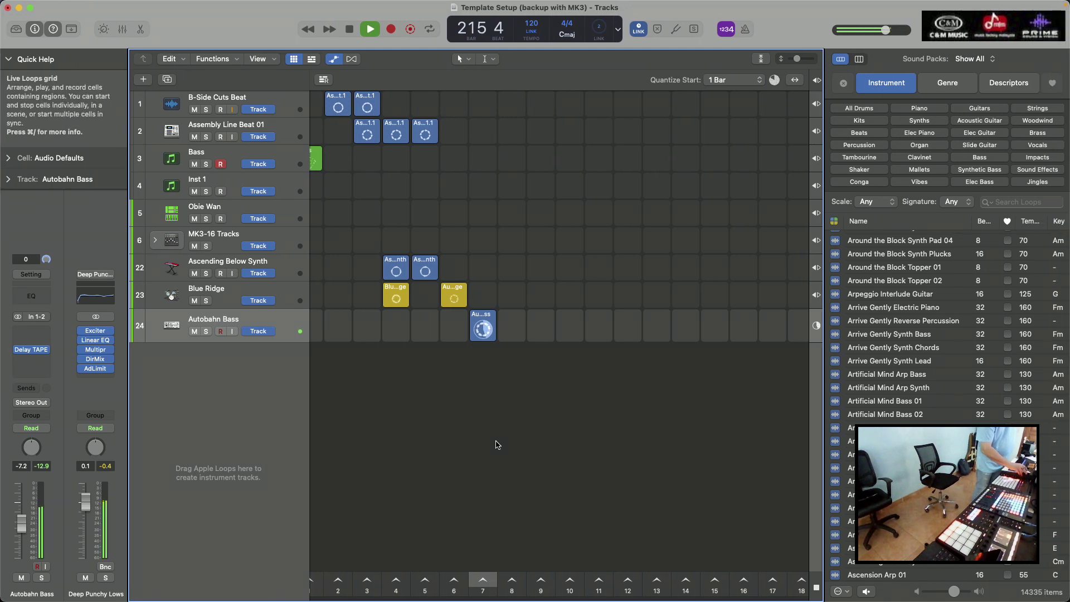
Trigger scene 1 to play the Bass cell, stop playback, and trigger scene 1 again.
{"action": "scroll", "coordinate": [498, 444], "scroll_direction": "left", "scroll_amount": 1}
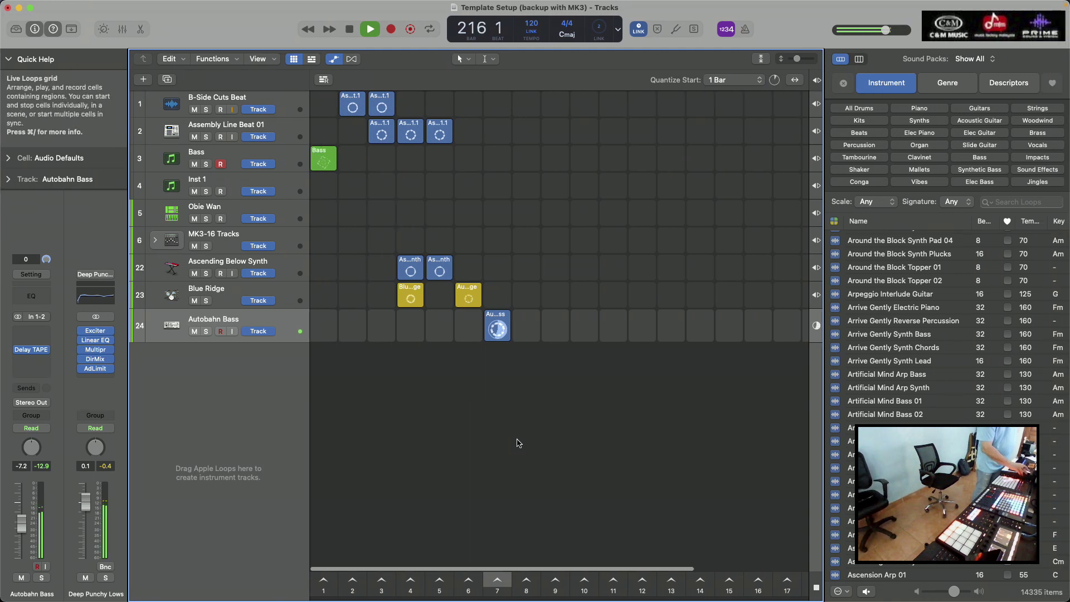
{"action": "left_click", "coordinate": [325, 582]}
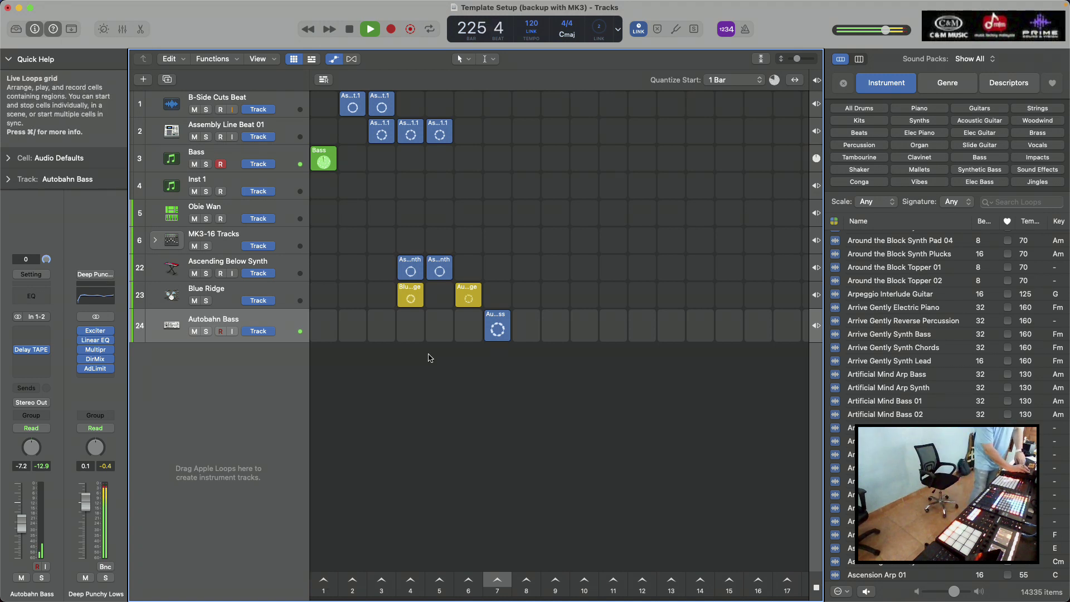
{"action": "left_click", "coordinate": [351, 34]}
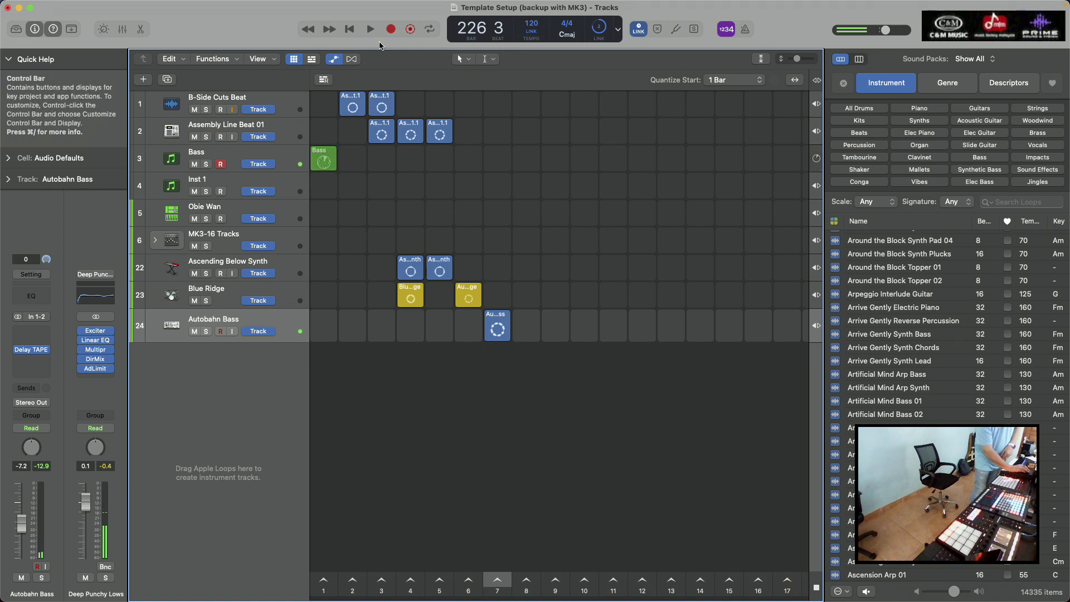
{"action": "left_click", "coordinate": [322, 583]}
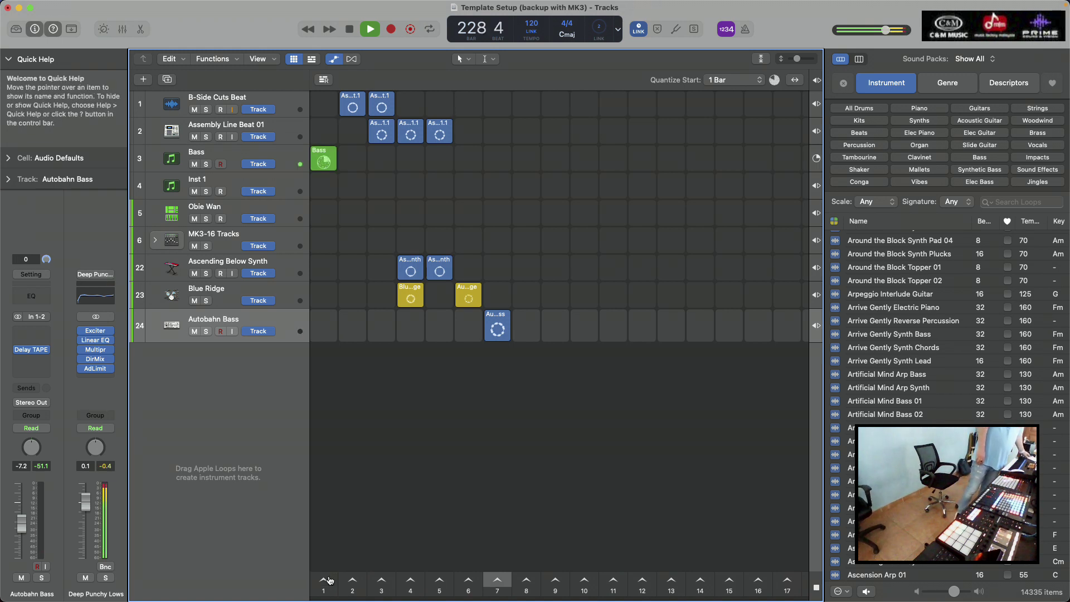
Switch to Ableton Live and back to Logic Pro, and start the Autobahn Bass cell and the scene 6 Blue Ridge cell.
{"action": "key", "text": "super+Tab"}
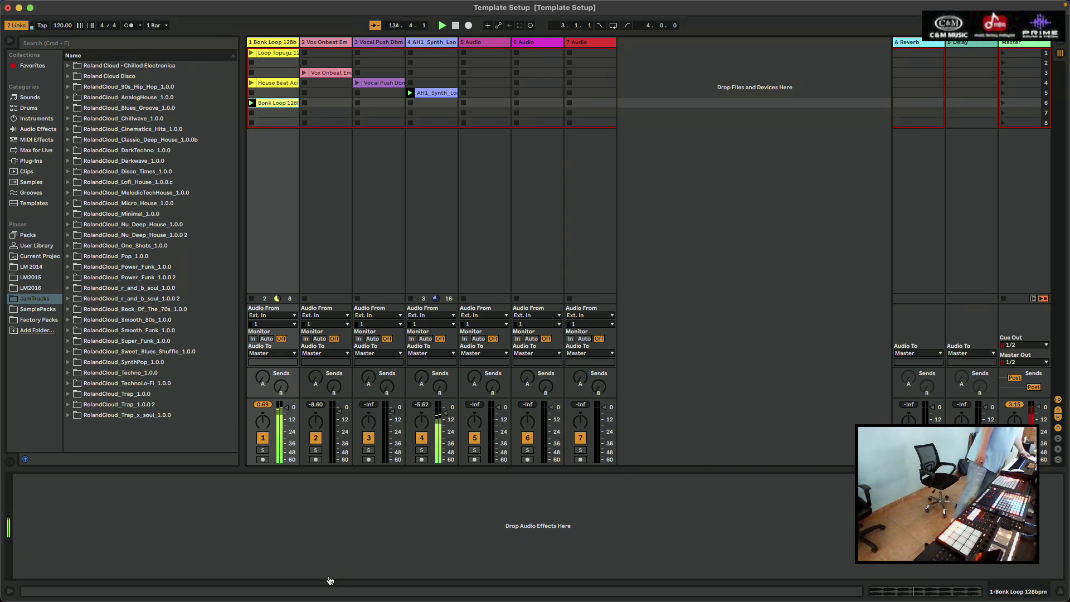
{"action": "key", "text": "super+Tab"}
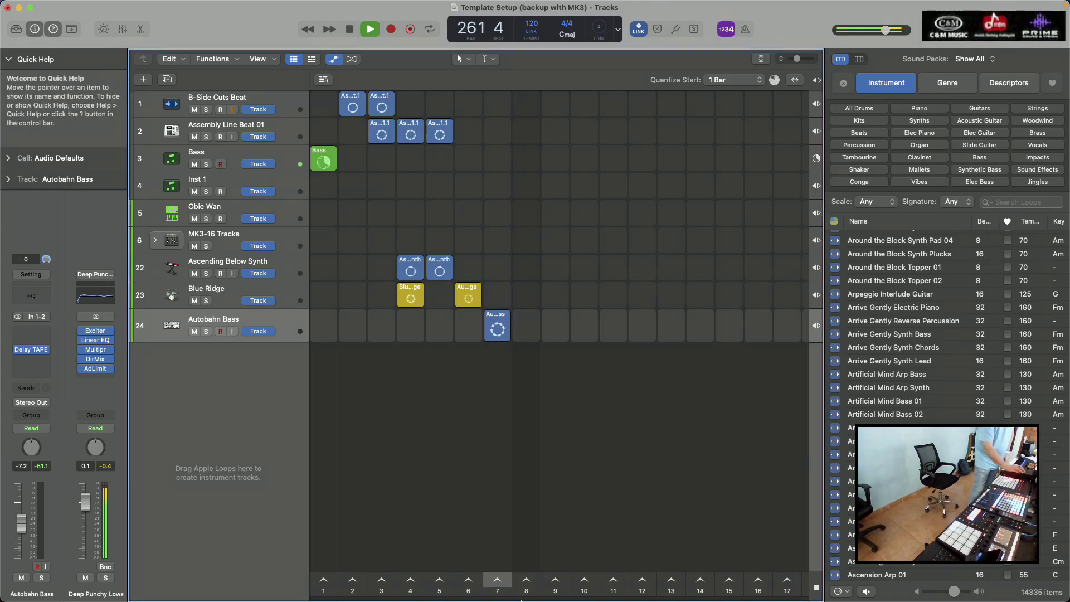
{"action": "left_click", "coordinate": [498, 329]}
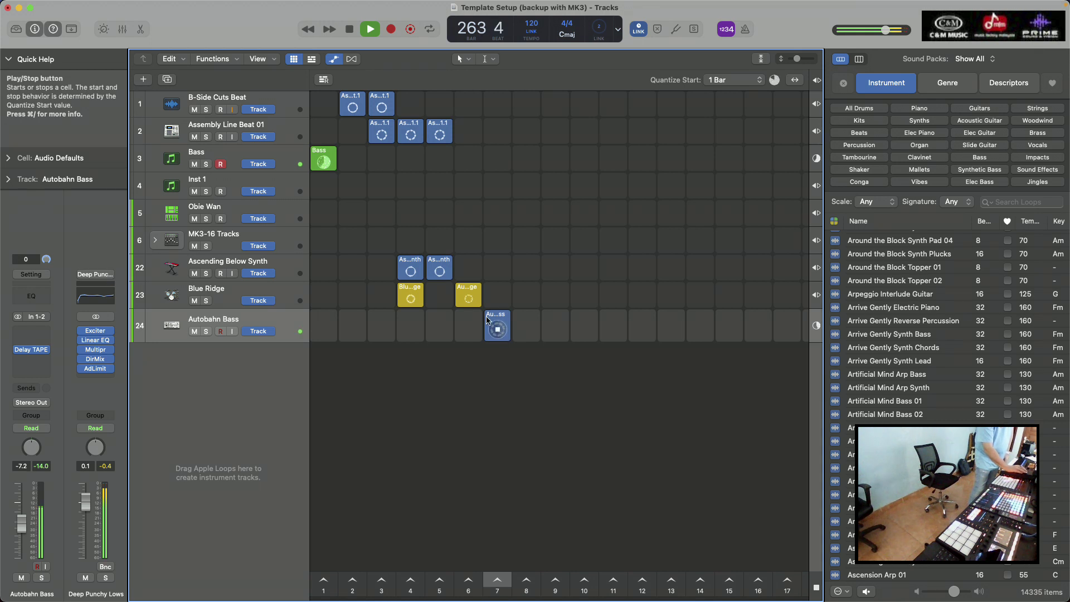
{"action": "left_click", "coordinate": [471, 301]}
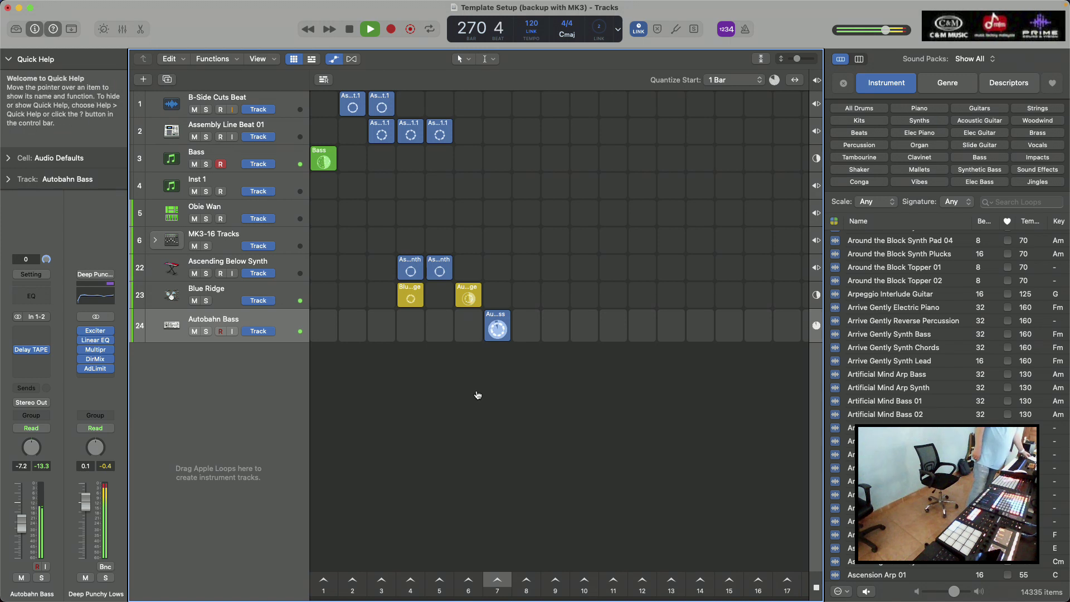
Switch through Ableton Live and Maschine back to Logic Pro, and trigger scene 2.
{"action": "key", "text": "super+Tab"}
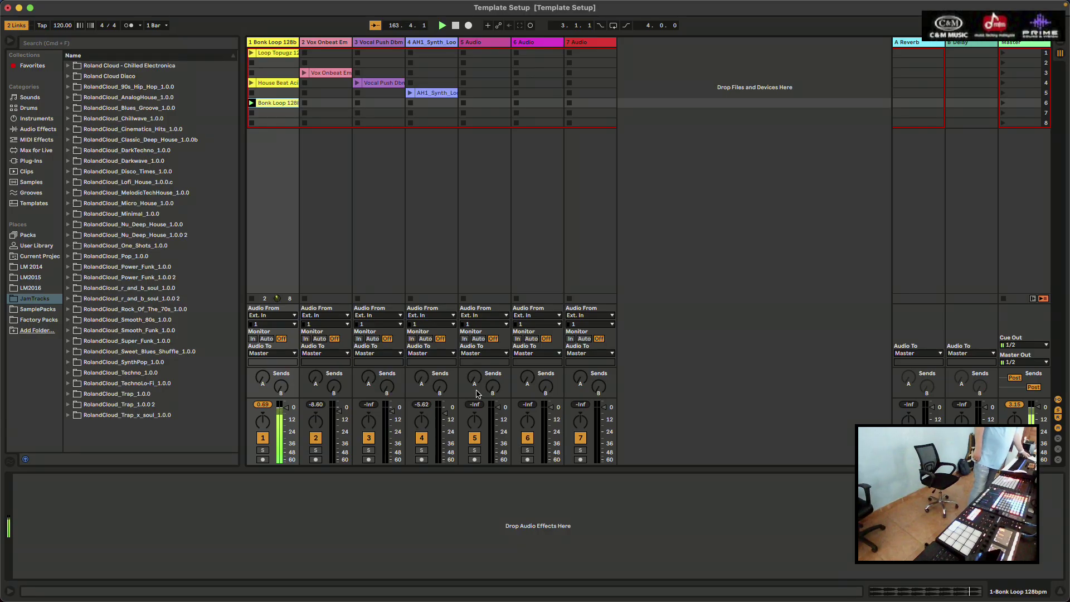
{"action": "key", "text": "super+Tab"}
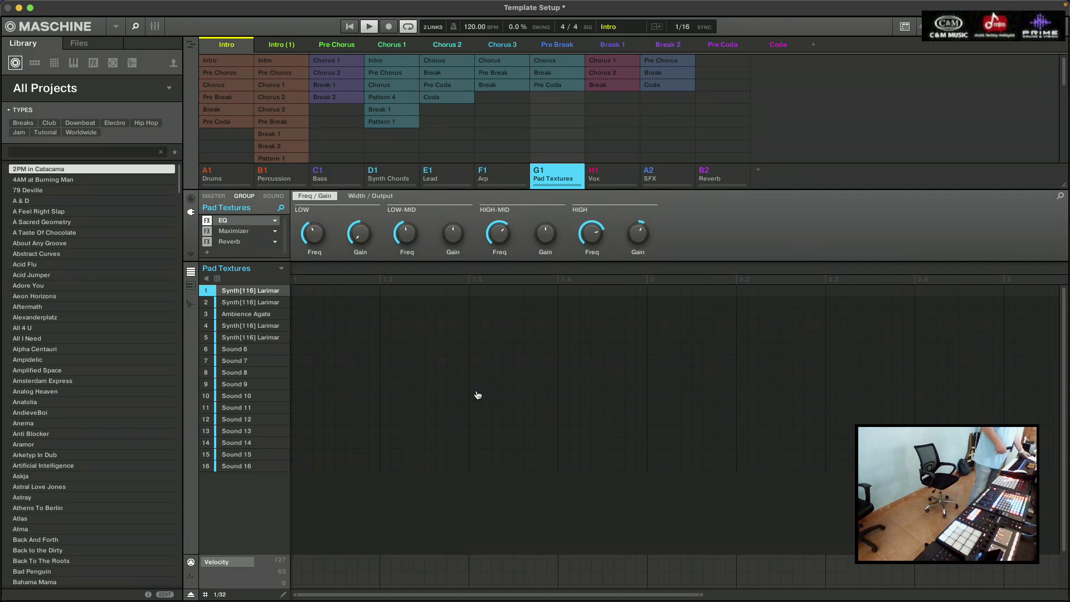
{"action": "key", "text": "super+Tab"}
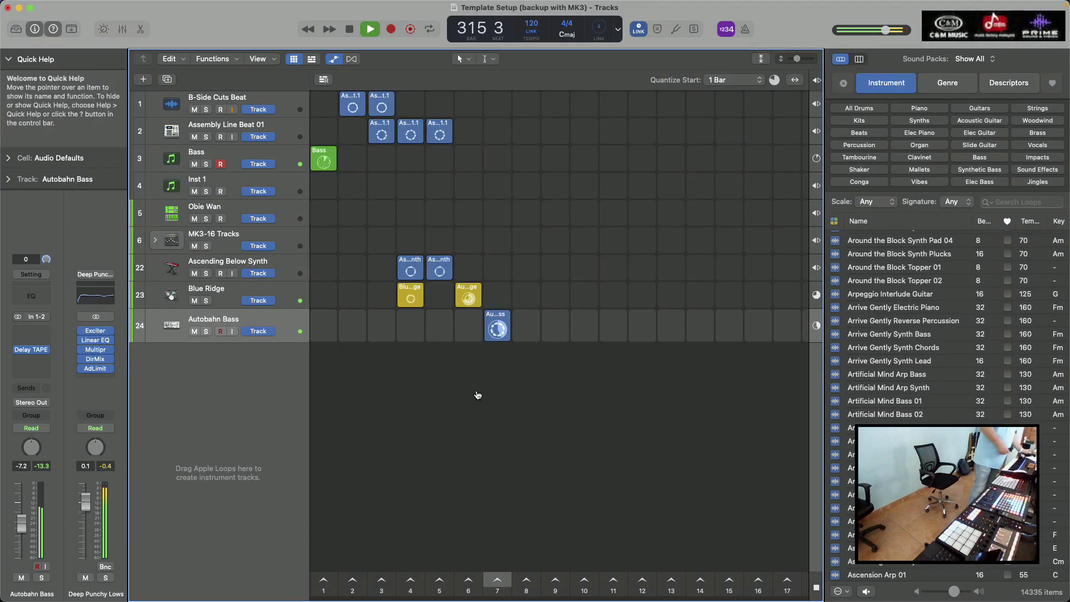
{"action": "left_click", "coordinate": [353, 581]}
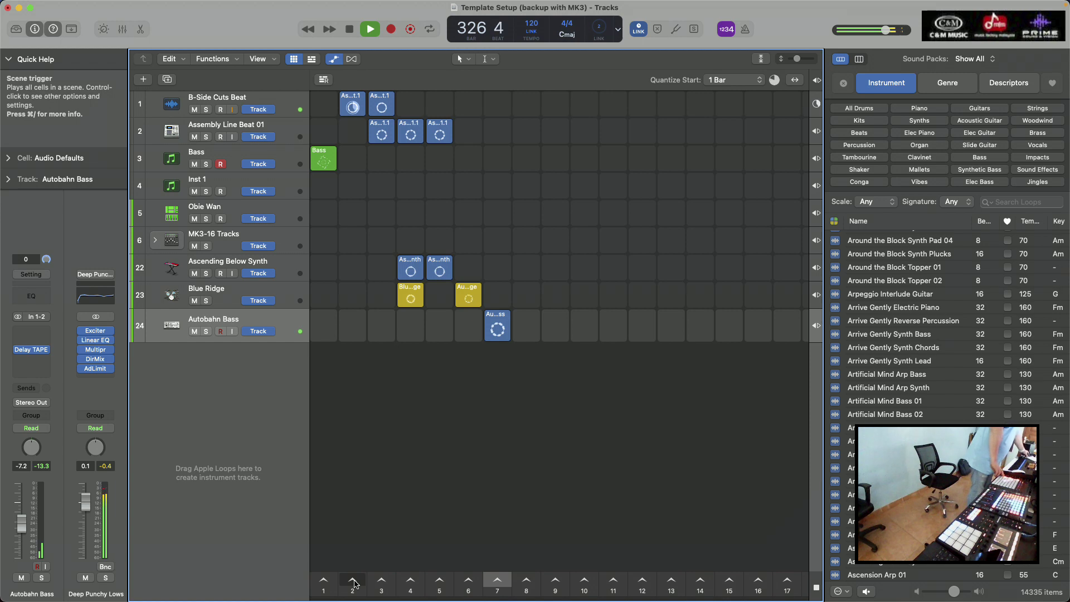
Switch to Maschine and back to Logic Pro, and trigger scene 1.
{"action": "key", "text": "super+Tab"}
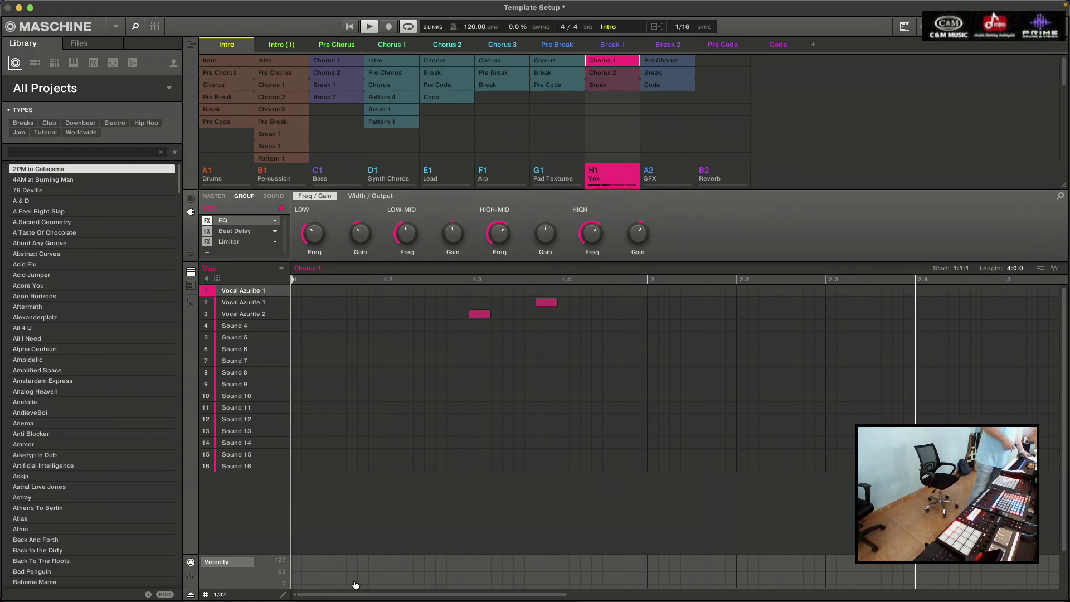
{"action": "key", "text": "super+Tab"}
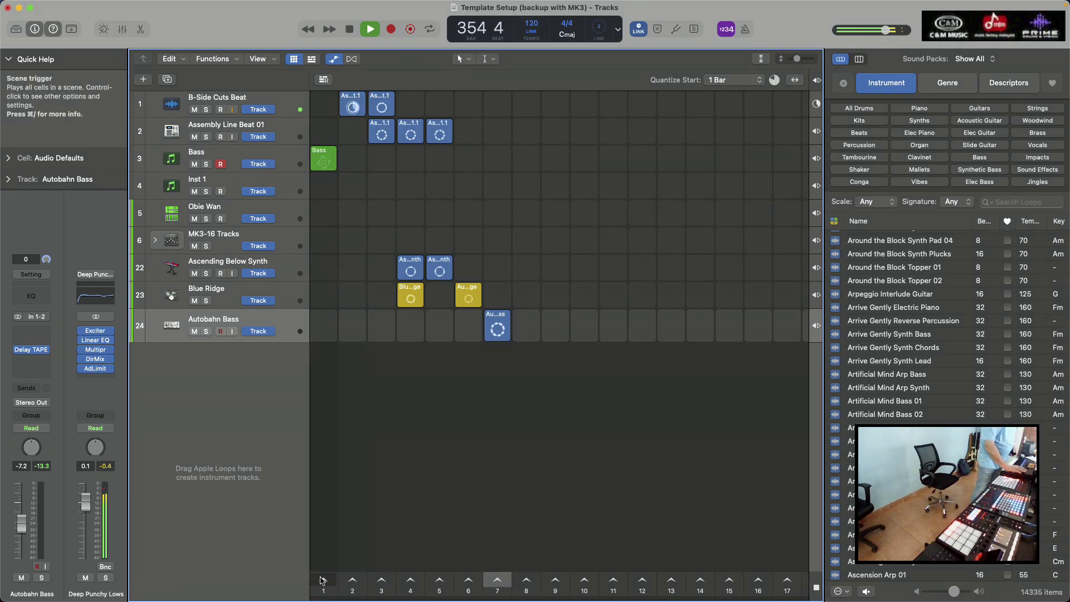
{"action": "left_click", "coordinate": [326, 578]}
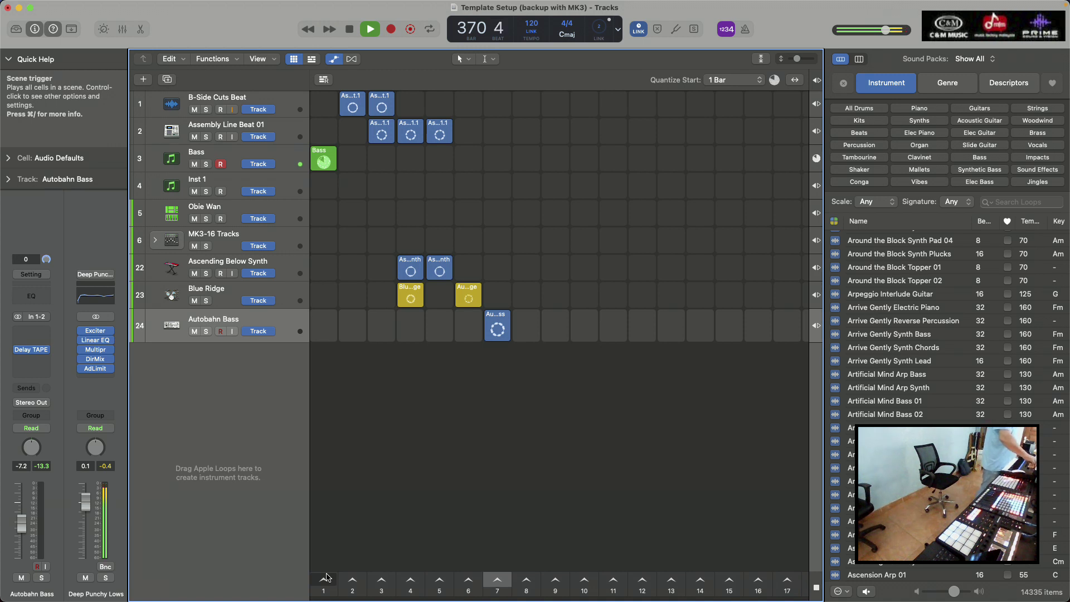
{"action": "left_click", "coordinate": [326, 577]}
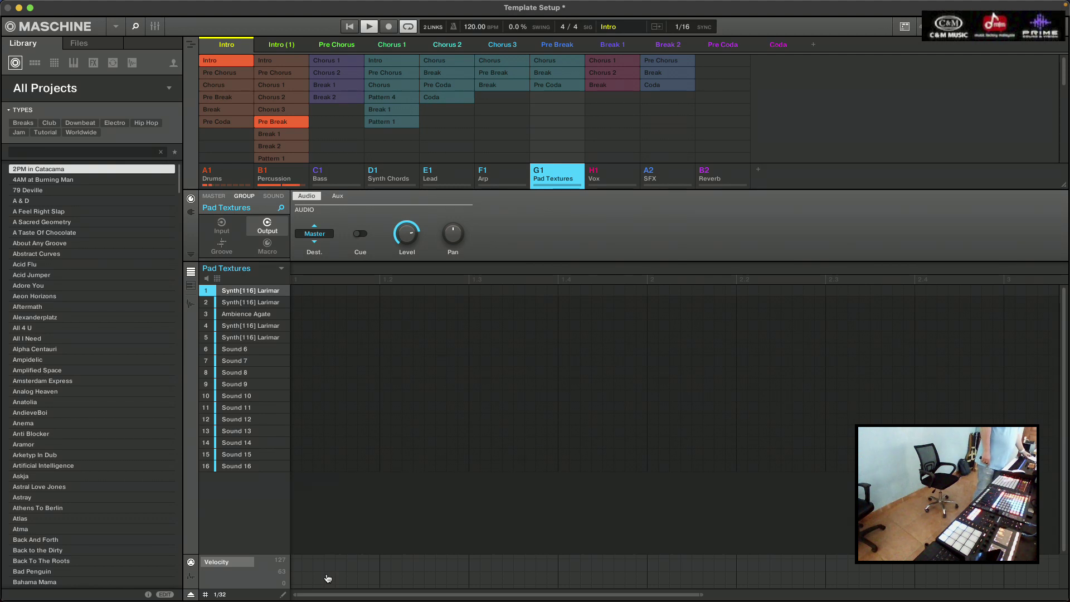
Return from Maschine to Logic Pro and trigger scene 7 with the Autobahn Bass cell.
{"action": "key", "text": "super+Tab"}
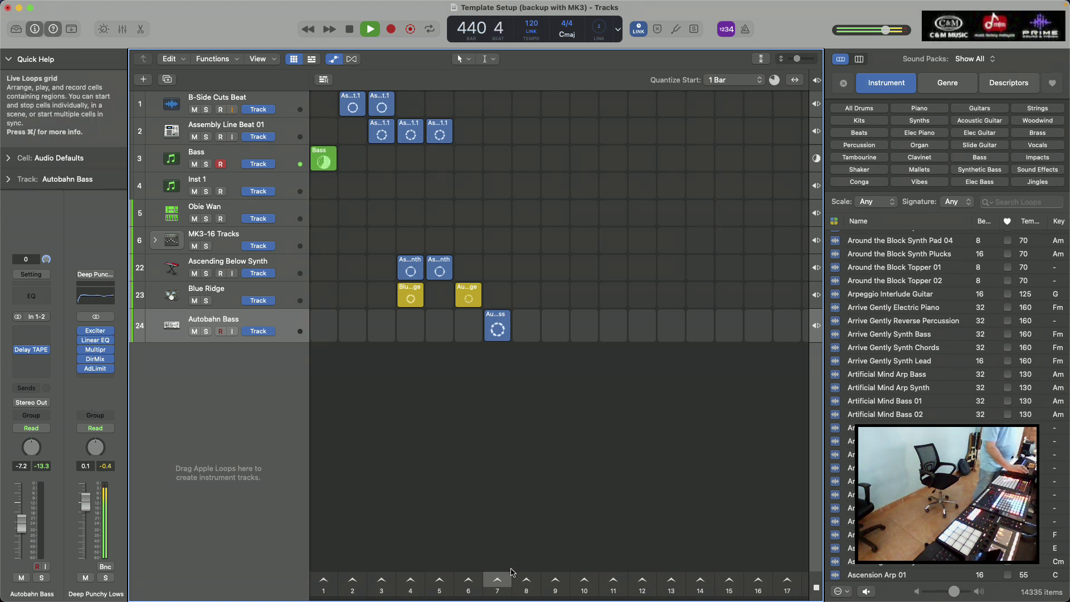
{"action": "left_click", "coordinate": [493, 571]}
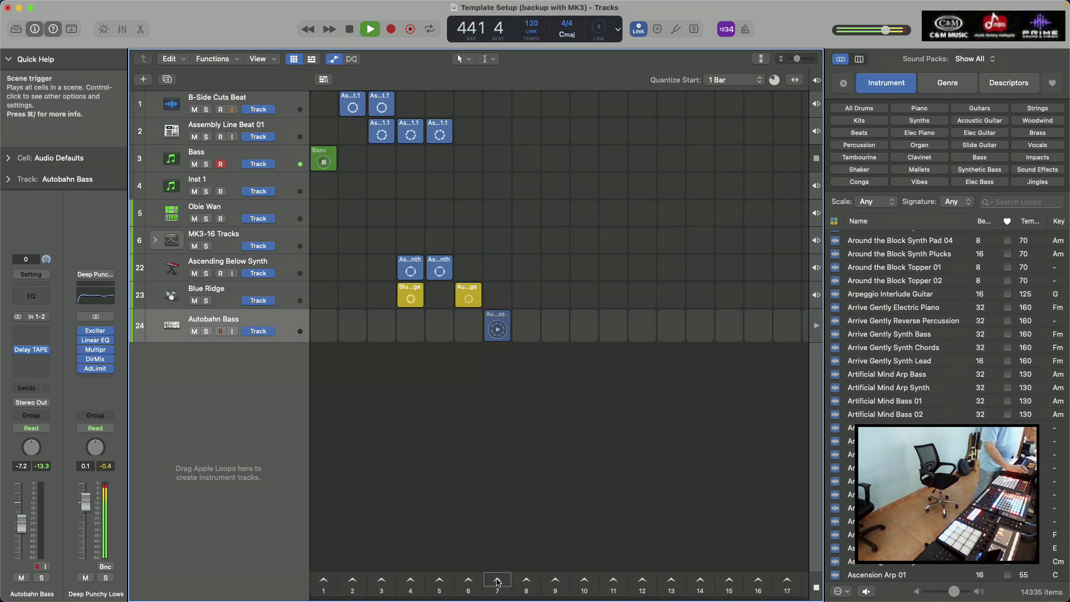